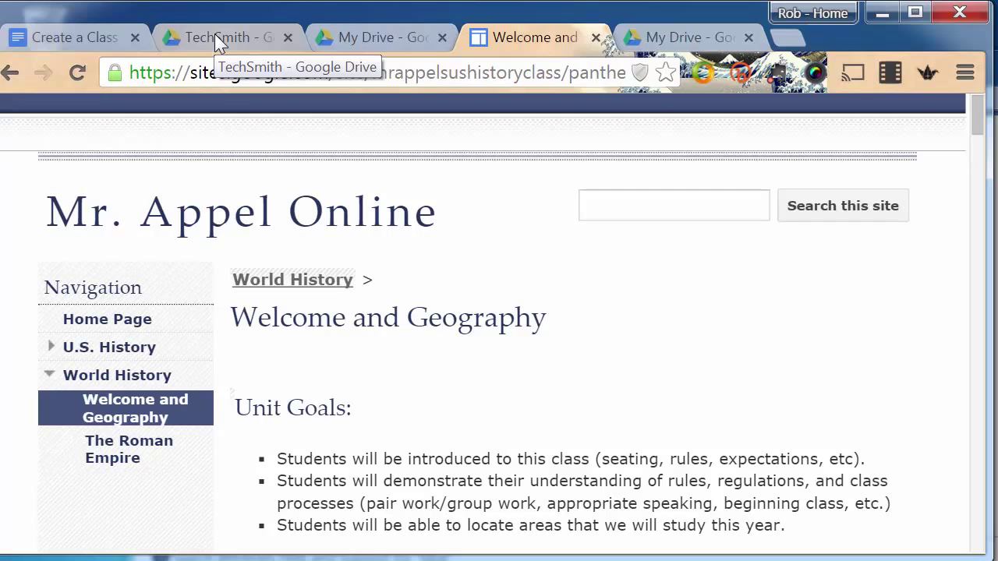
# Open Google Sites from Google Drive and look through the list of existing sites
pyautogui.click(372, 34)
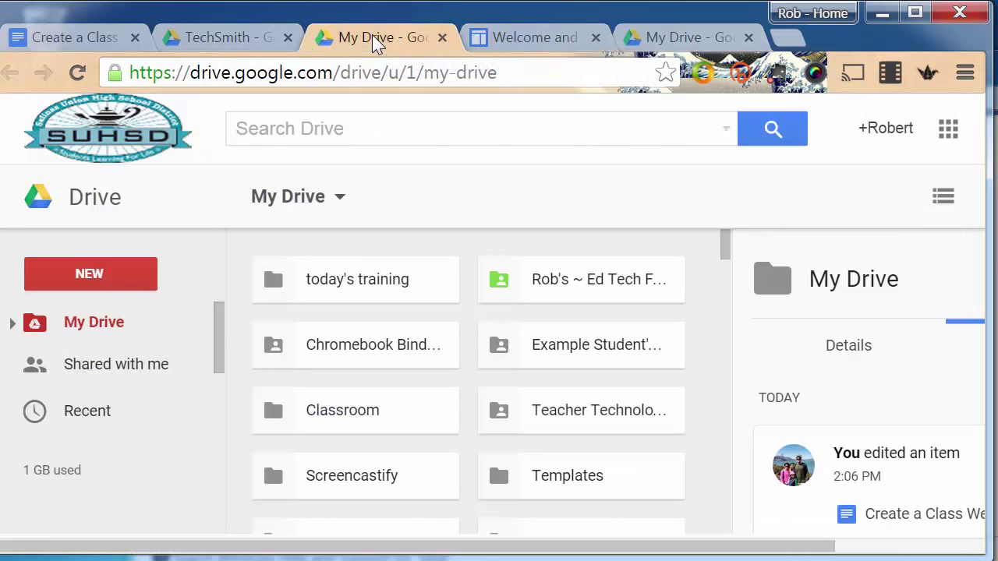
pyautogui.click(948, 131)
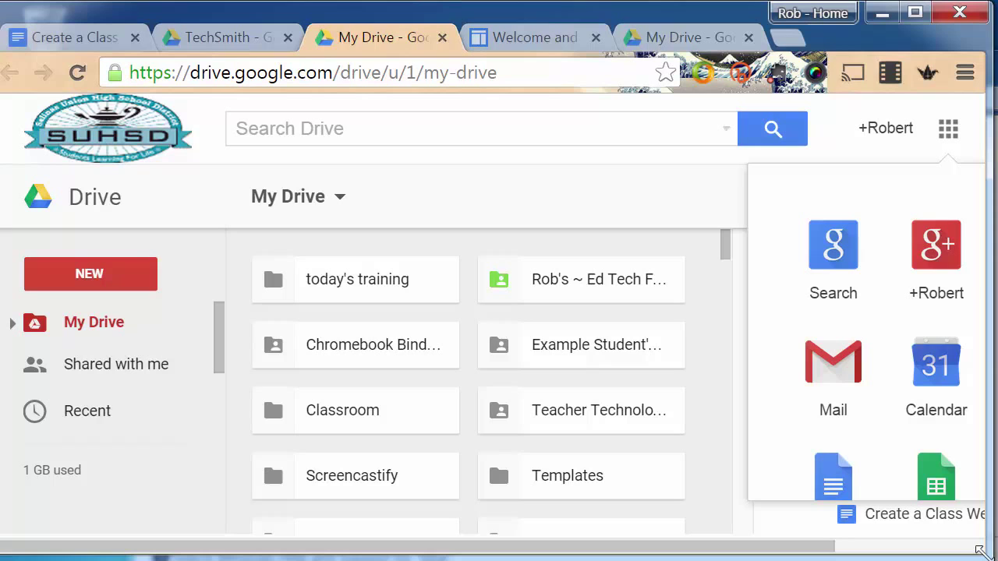
pyautogui.moveTo(981, 550); pyautogui.dragTo(997, 560)
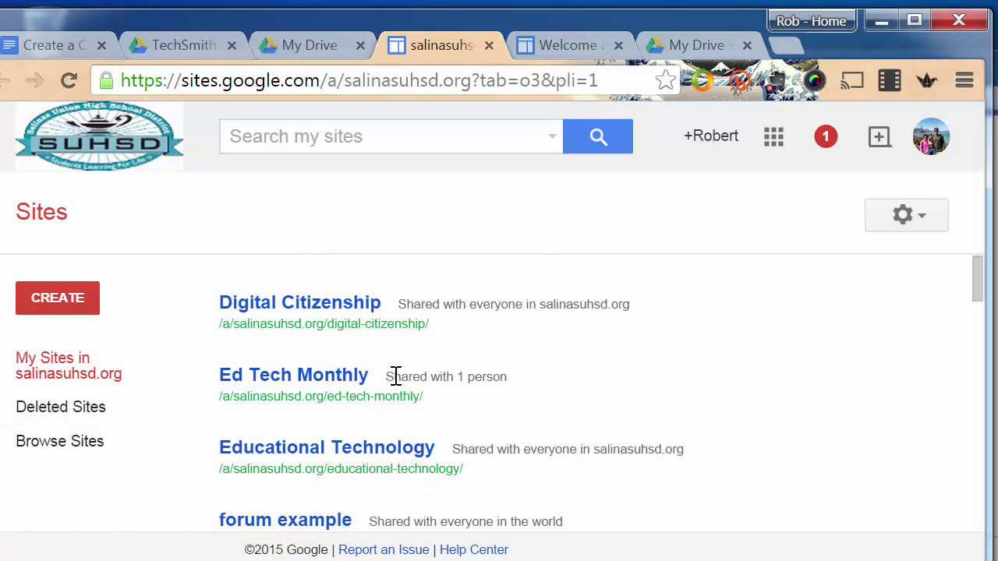
pyautogui.scroll(-5, 400, 402)
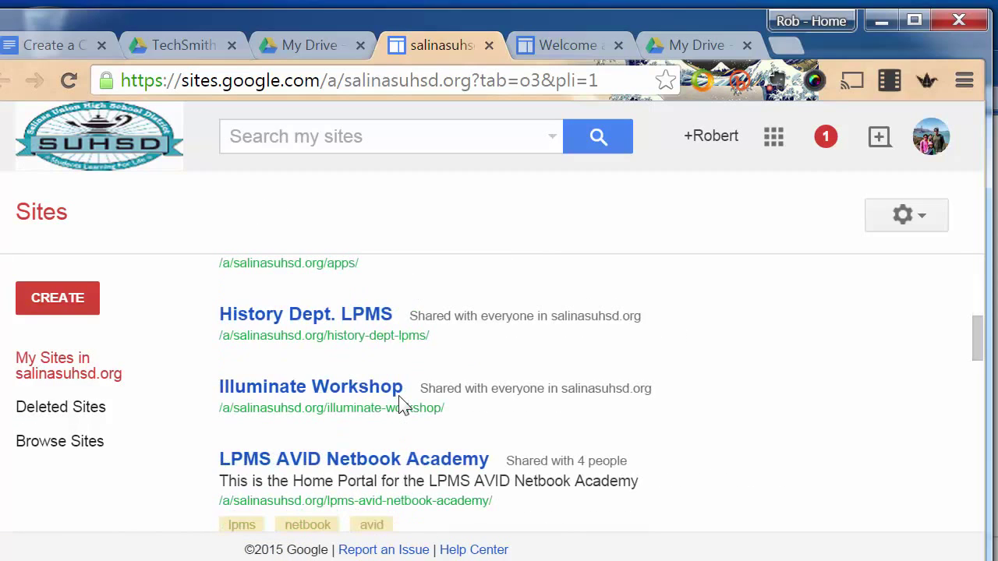
pyautogui.scroll(3, 401, 405)
pyautogui.scroll(2, 400, 405)
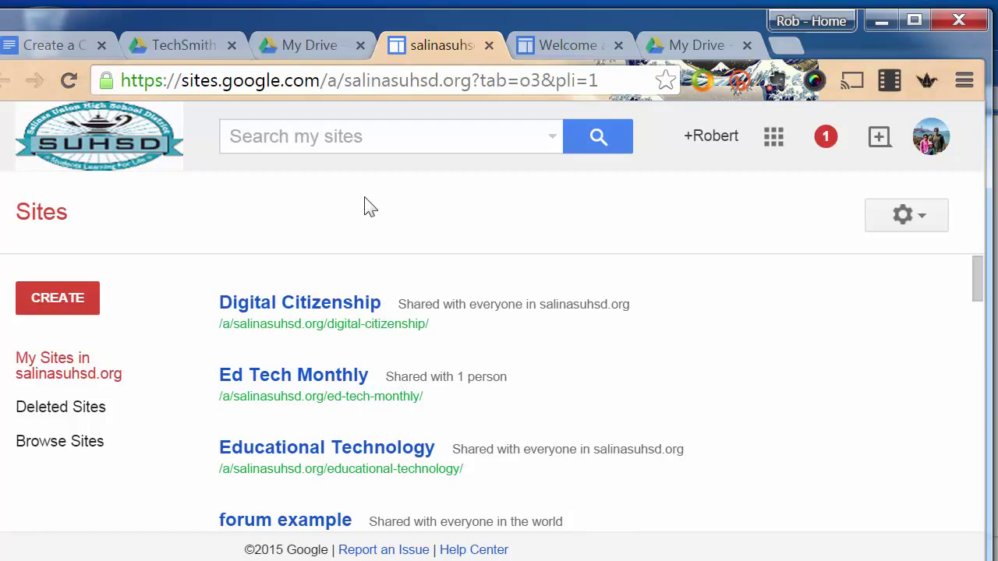
# Start creating a new site and name it "My Website"
pyautogui.click(58, 299)
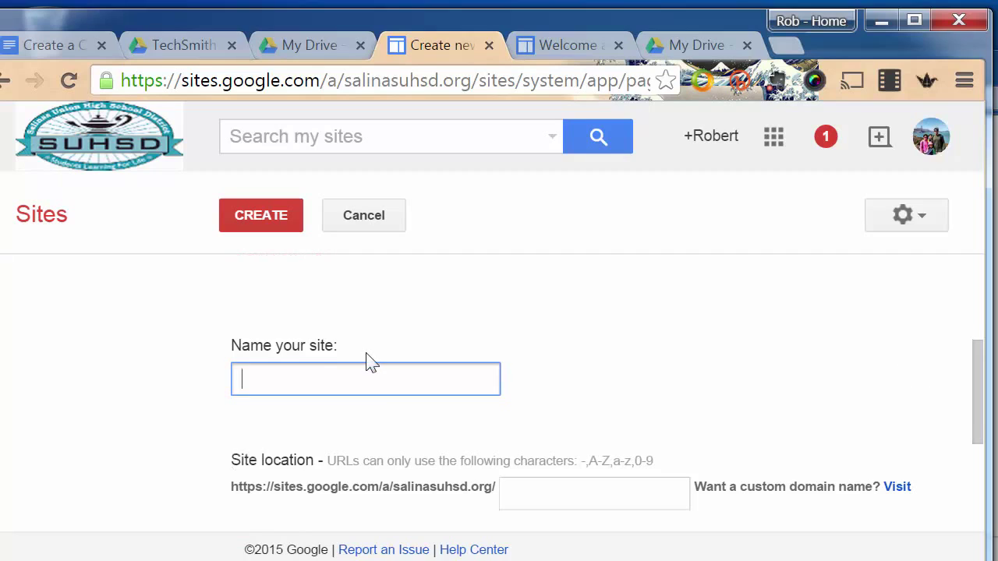
pyautogui.write('My WEb')
pyautogui.press('BackSpace')
pyautogui.press('BackSpace')
pyautogui.write('e')
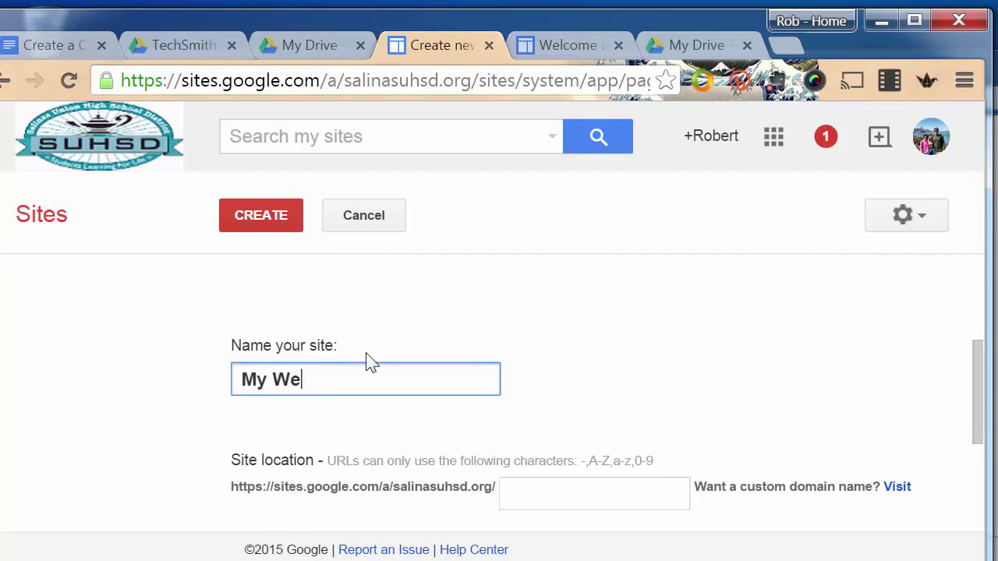
pyautogui.write('bsite')
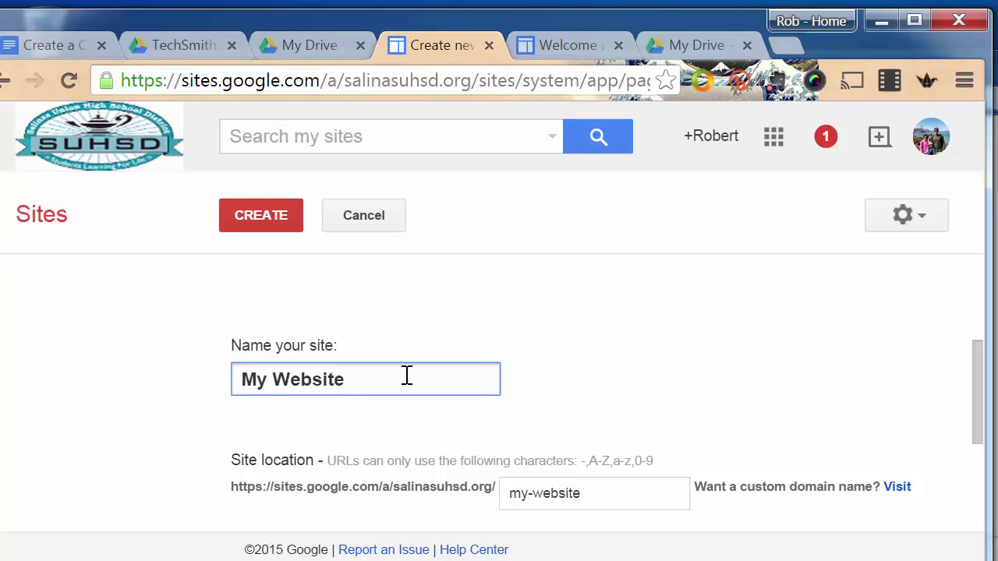
# Choose the Open Sky theme for the new site and create the site
pyautogui.scroll(-2, 944, 478)
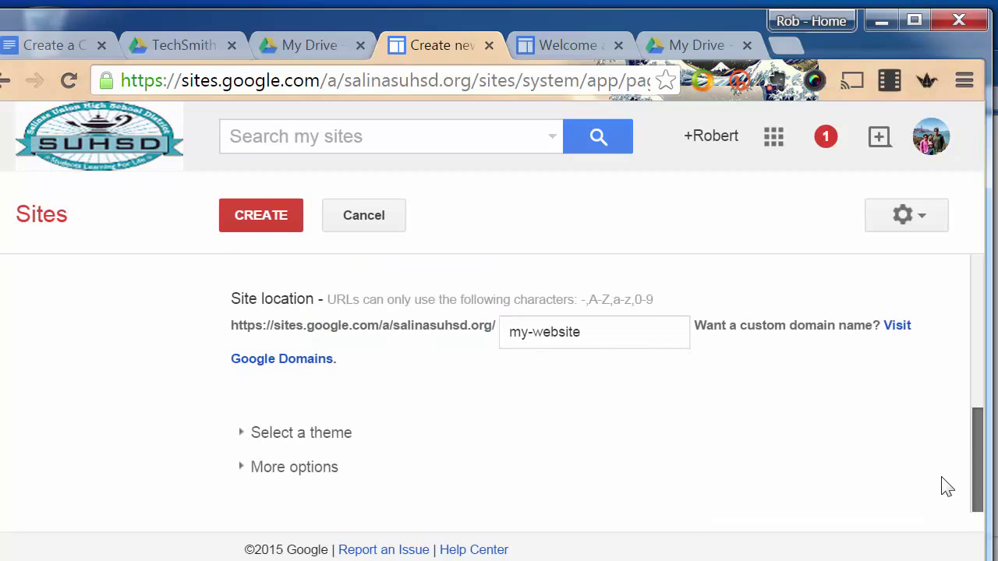
pyautogui.click(241, 438)
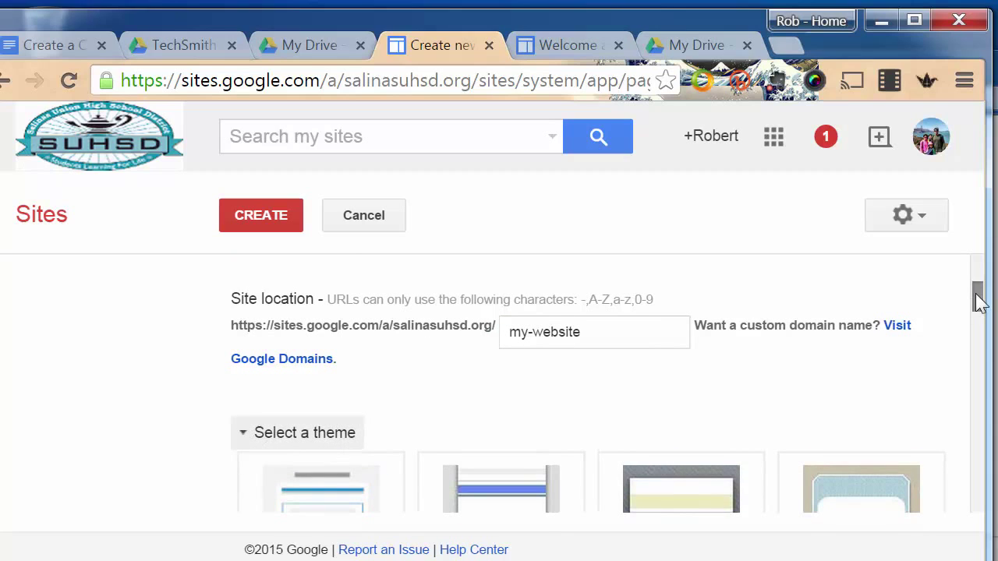
pyautogui.moveTo(979, 302); pyautogui.dragTo(978, 311)
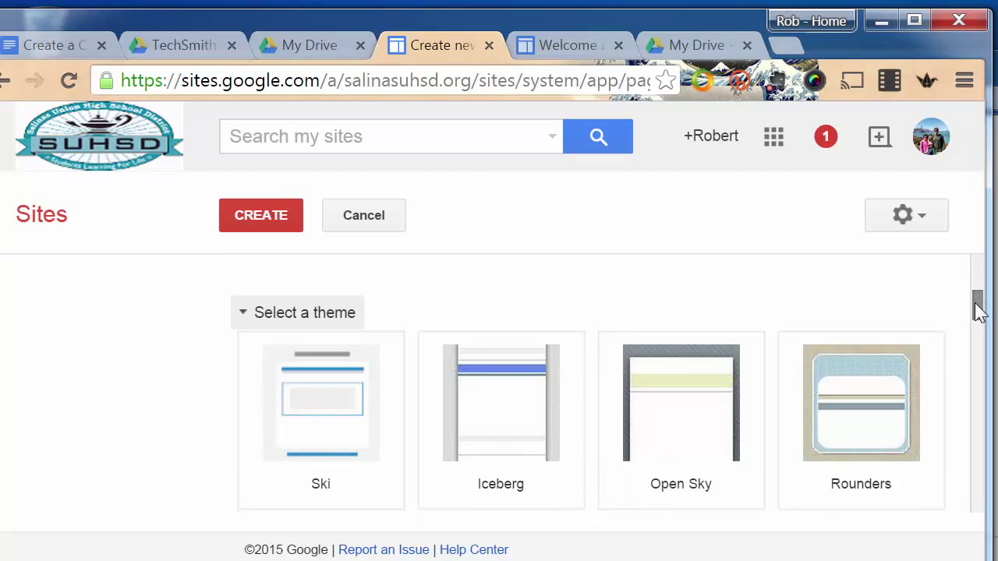
pyautogui.moveTo(979, 310); pyautogui.dragTo(979, 311)
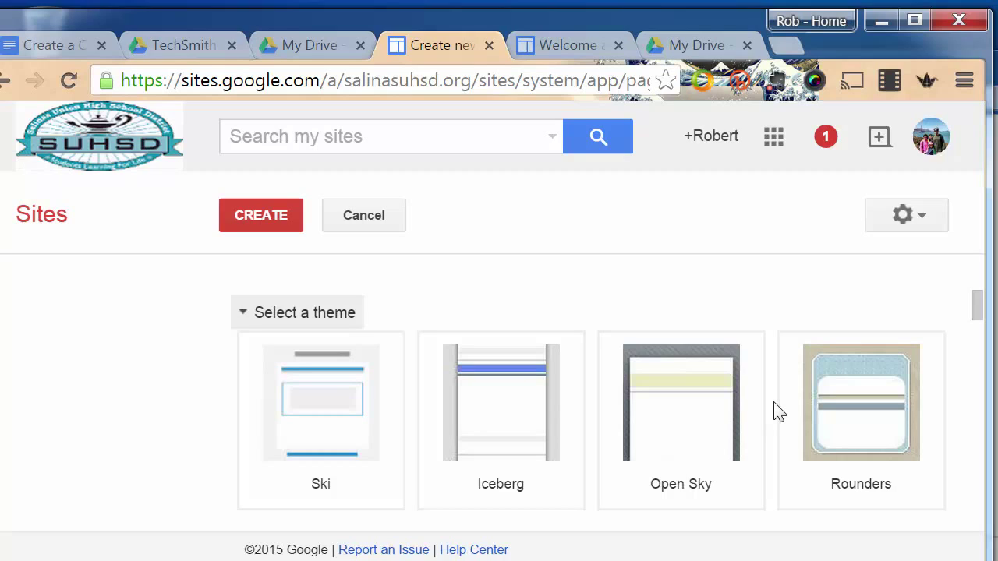
pyautogui.click(667, 407)
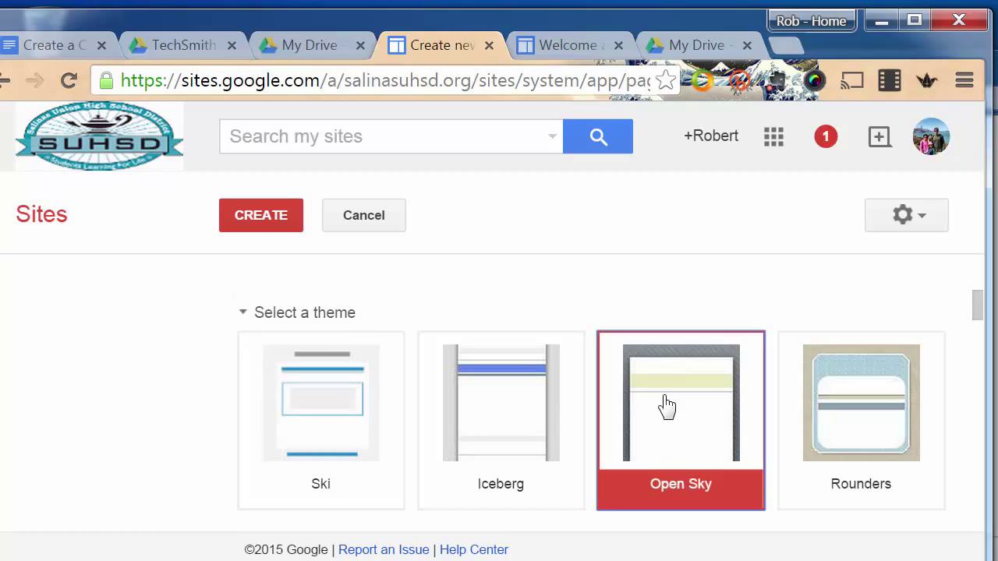
pyautogui.click(277, 228)
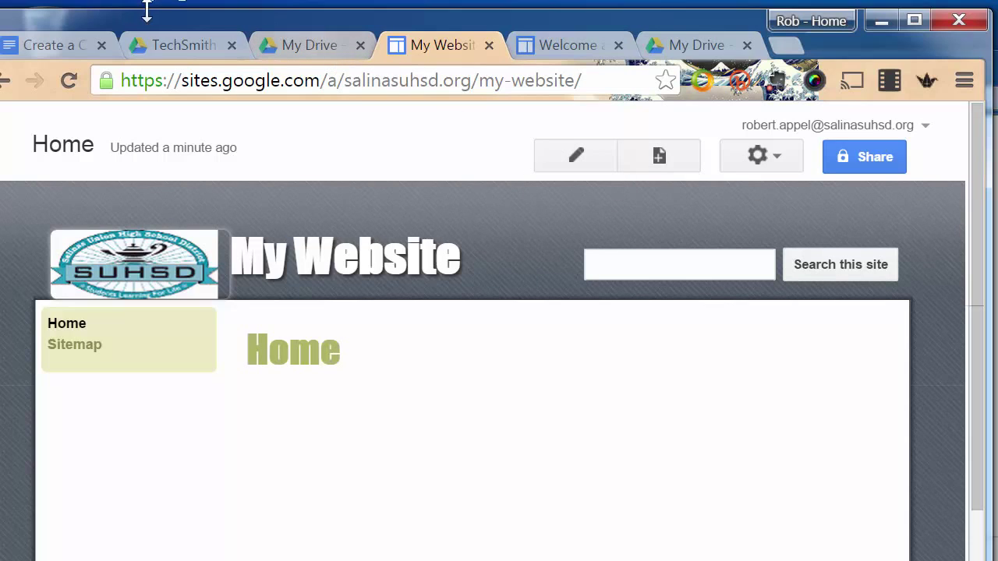
# Examine the example class website's home page, including its welcome, website usage and contact information sections
pyautogui.click(577, 44)
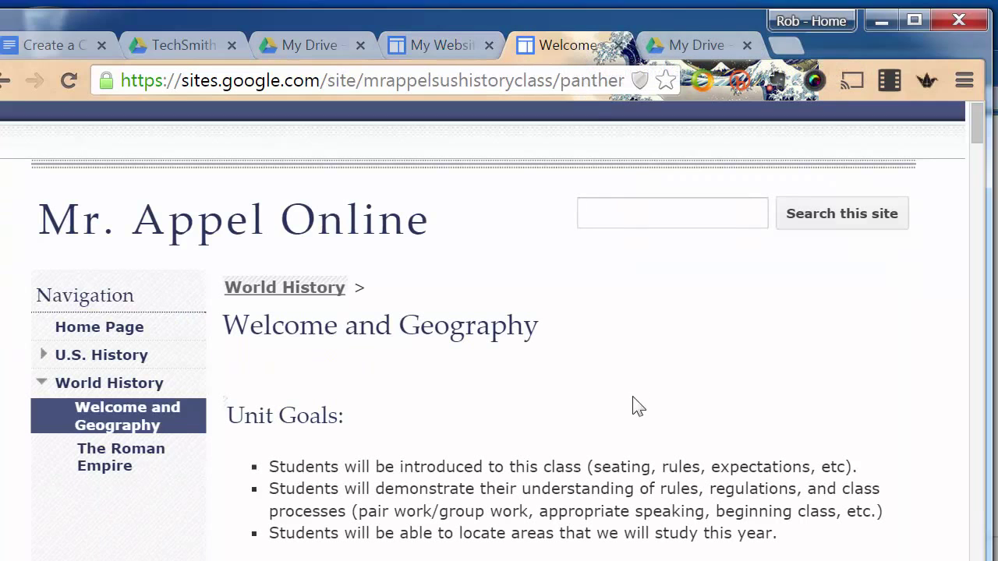
pyautogui.click(103, 330)
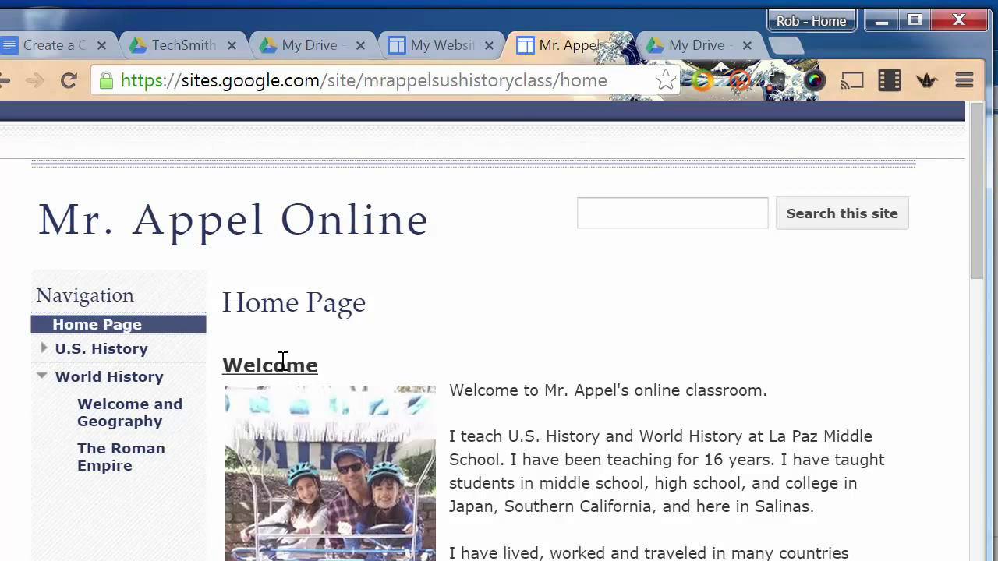
pyautogui.scroll(-3, 674, 389)
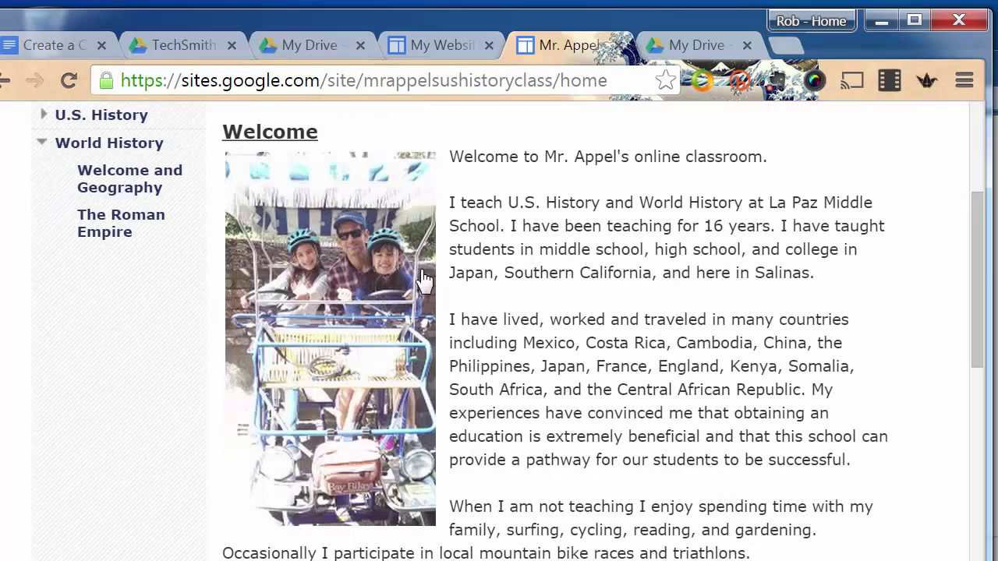
pyautogui.scroll(-3, 679, 278)
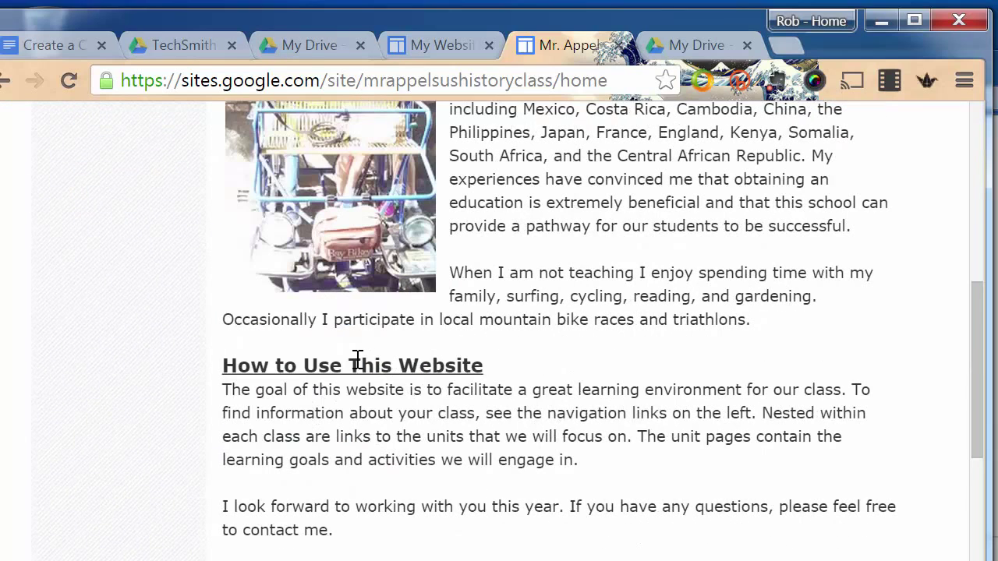
pyautogui.scroll(-3, 358, 366)
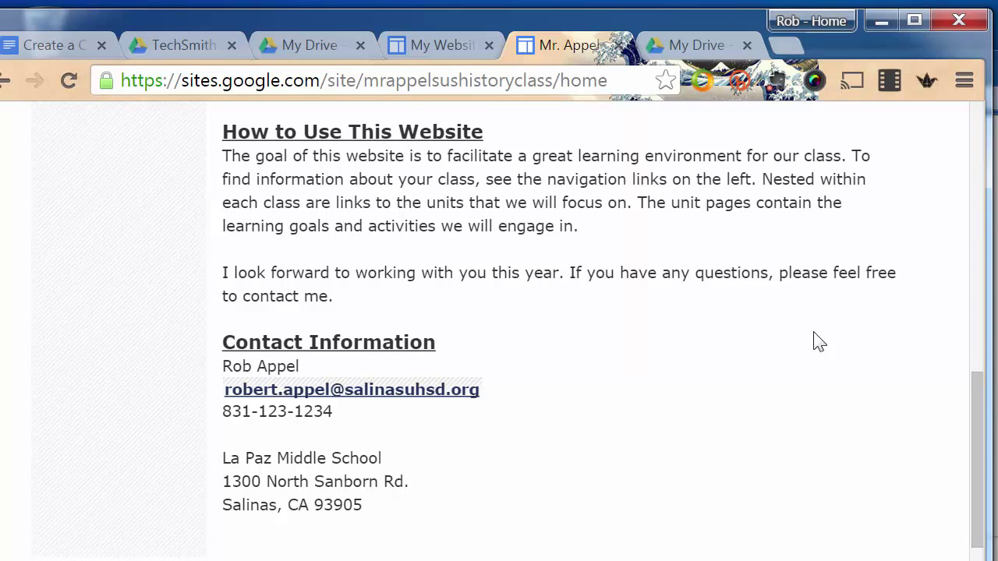
pyautogui.scroll(10, 814, 340)
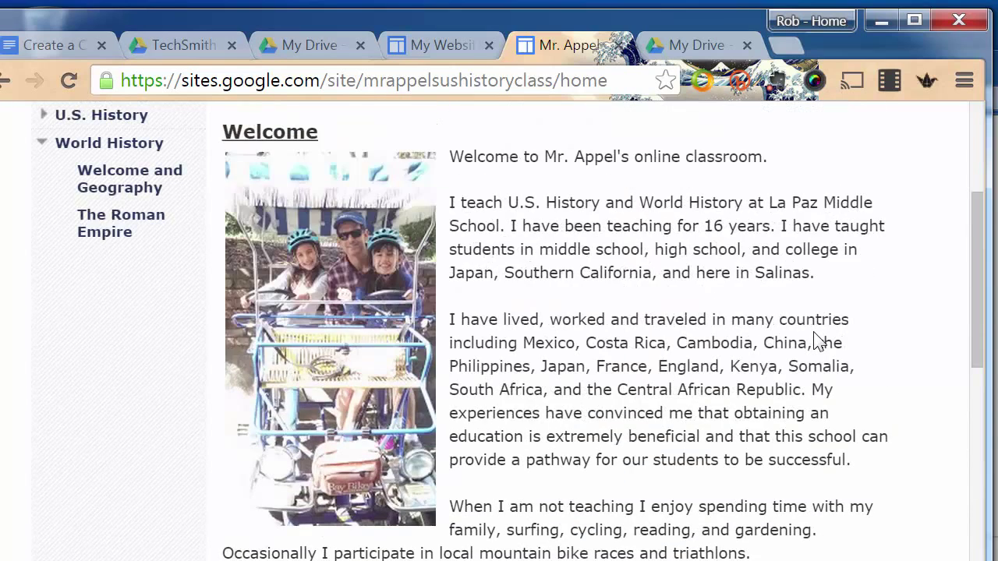
pyautogui.scroll(-3, 325, 385)
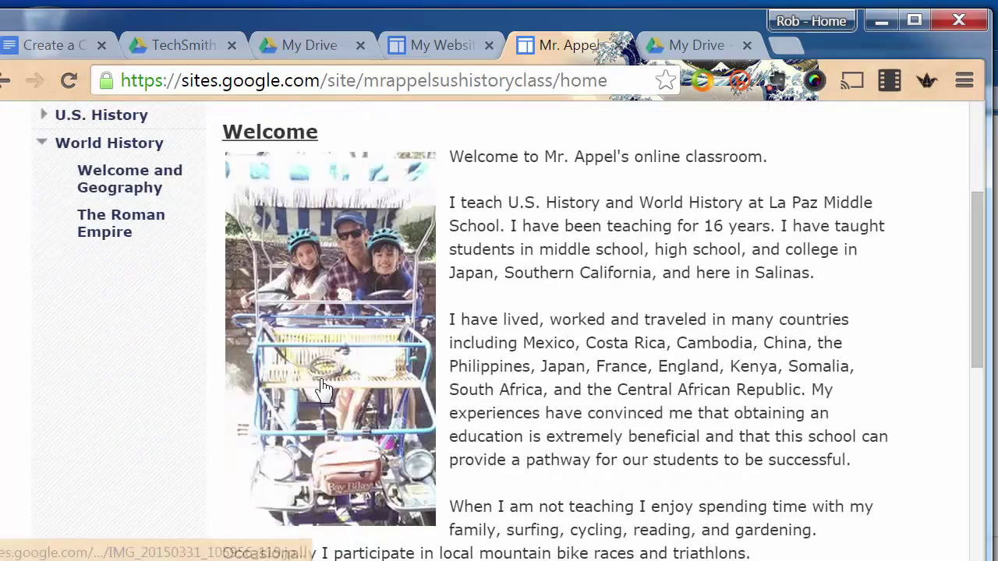
pyautogui.scroll(-3, 352, 226)
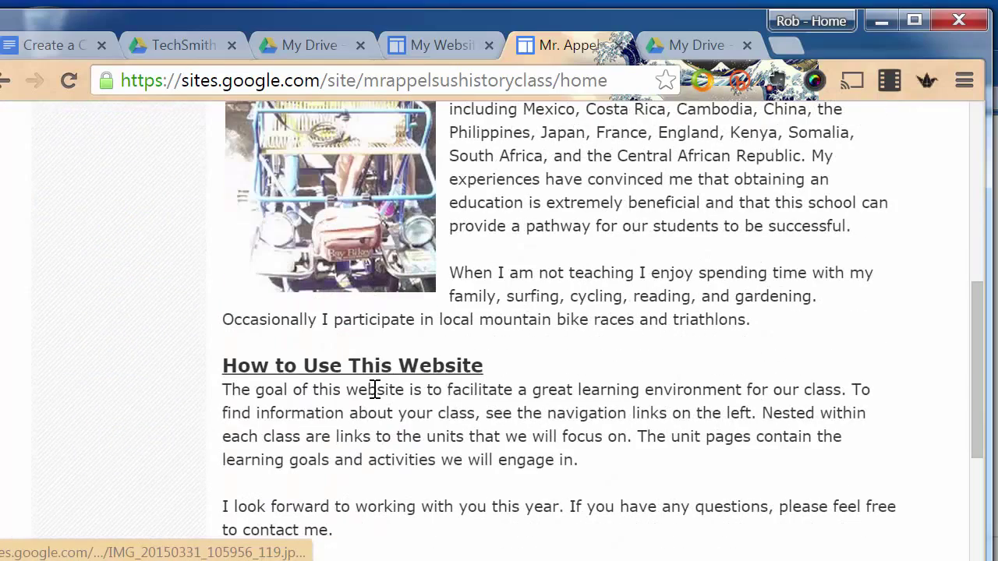
pyautogui.scroll(-2, 406, 374)
pyautogui.scroll(-1, 406, 375)
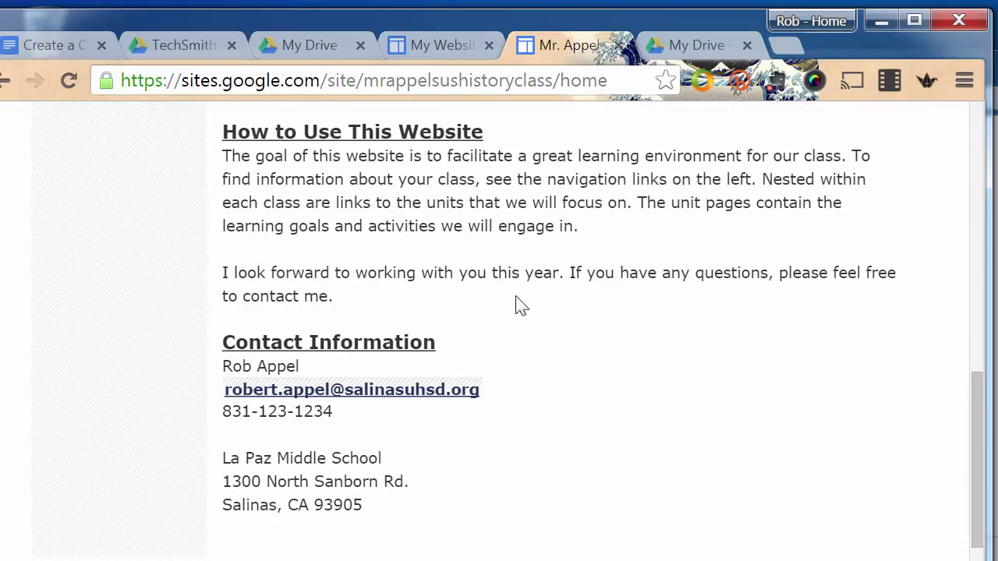
pyautogui.scroll(5, 481, 165)
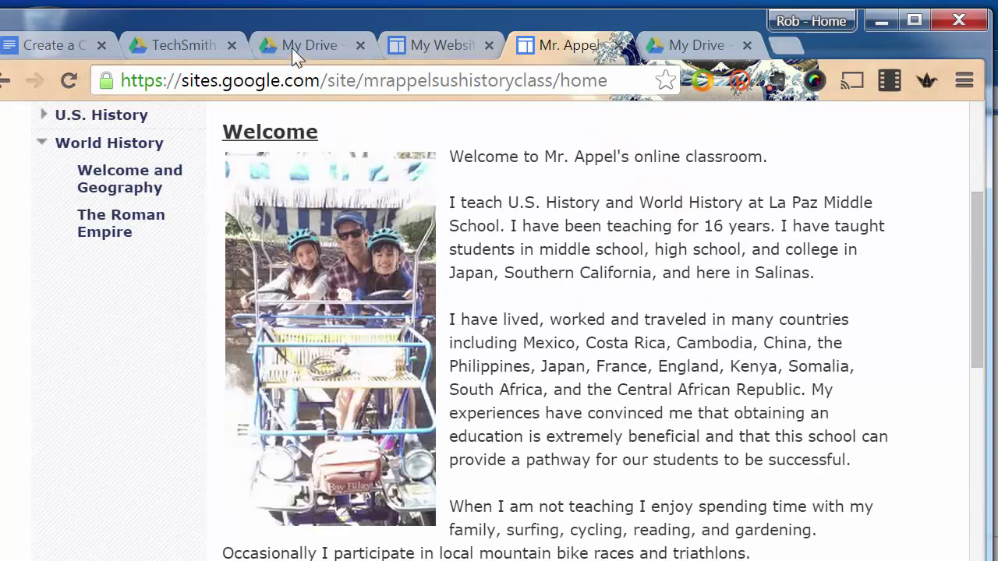
# Return to the new My Website site and open its Home page for editing
pyautogui.click(313, 34)
pyautogui.click(555, 42)
pyautogui.click(459, 44)
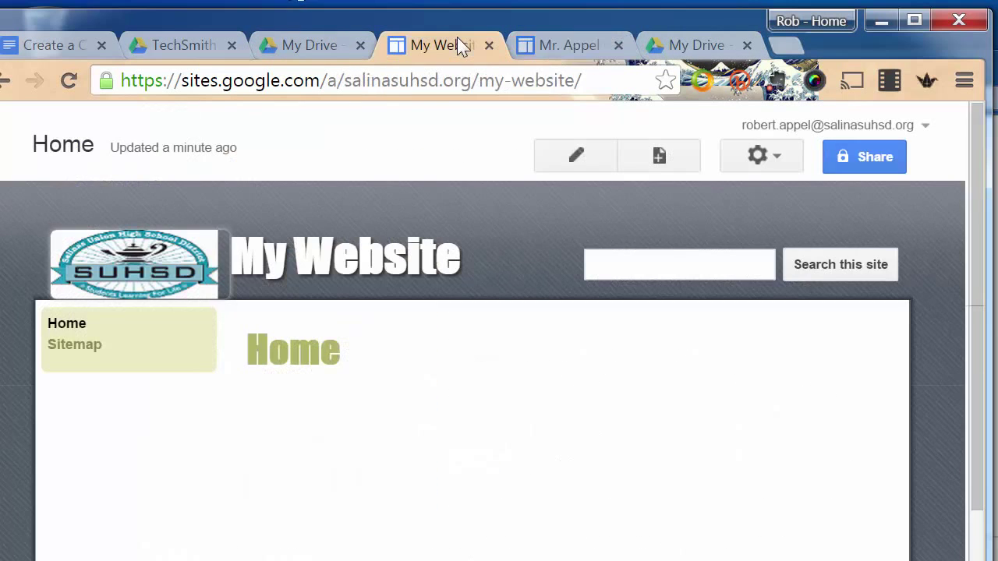
pyautogui.click(583, 159)
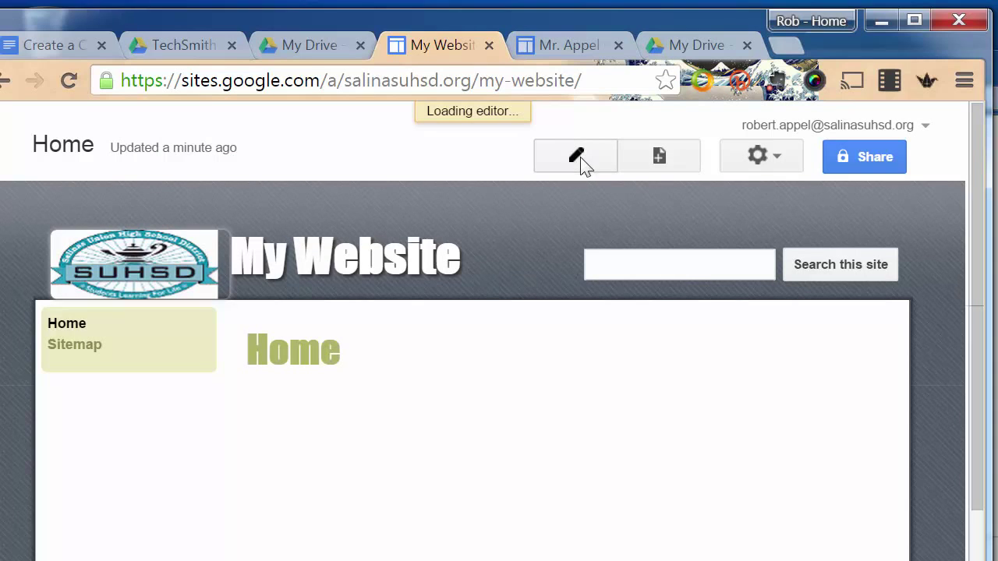
pyautogui.scroll(-2, 621, 428)
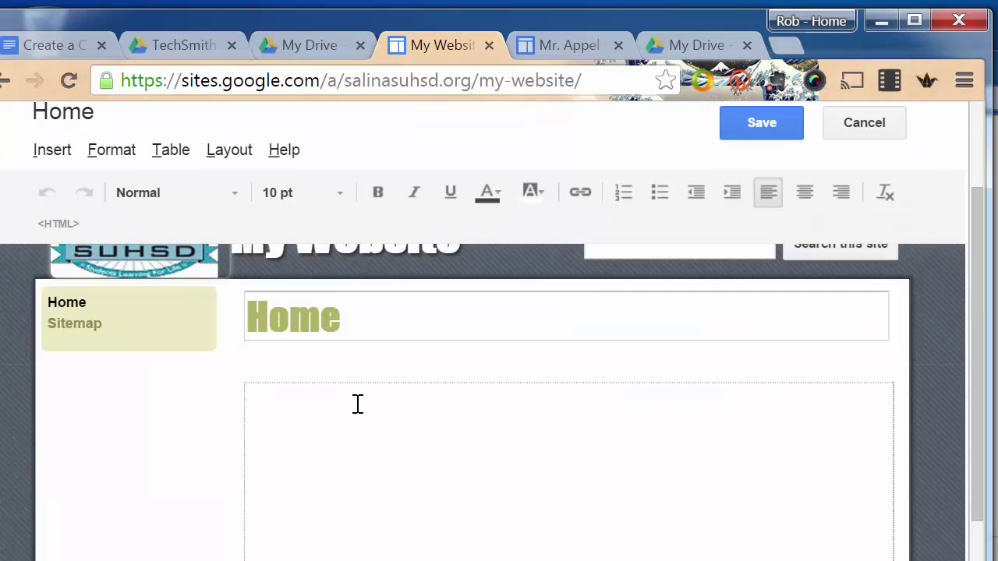
# Enter the section titles "Welcome" and "How to Use This Website" in the Home page body, separated by blank lines
pyautogui.write('we')
pyautogui.press('BackSpace')
pyautogui.press('BackSpace')
pyautogui.write('Welcome  ')
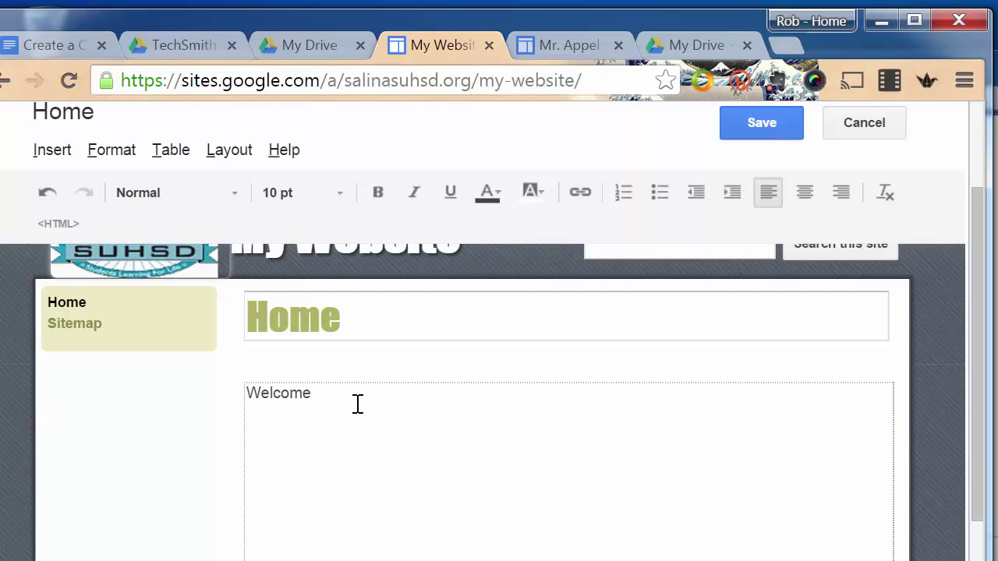
pyautogui.write('Ho')
pyautogui.write('to Use thi')
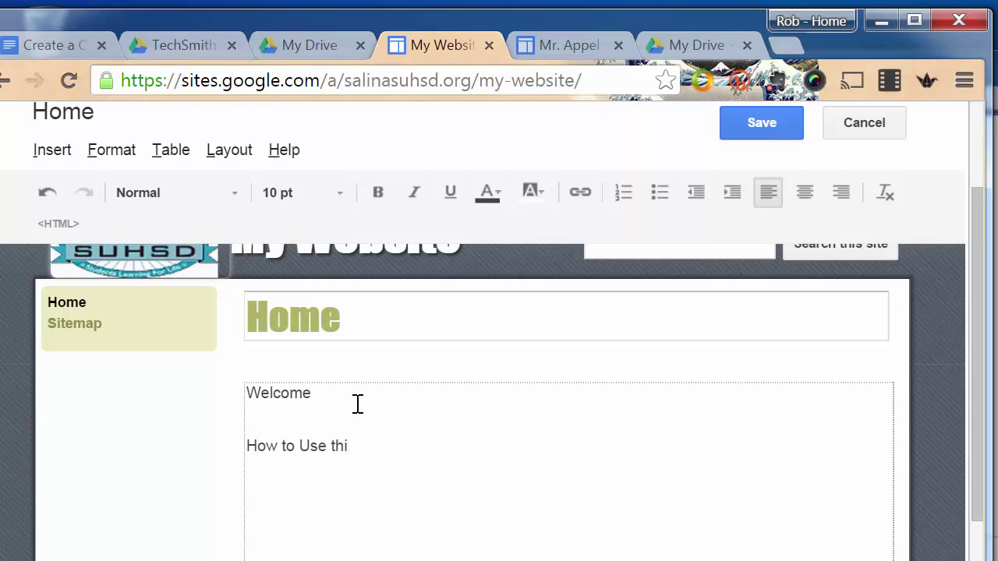
pyautogui.write('This Website')
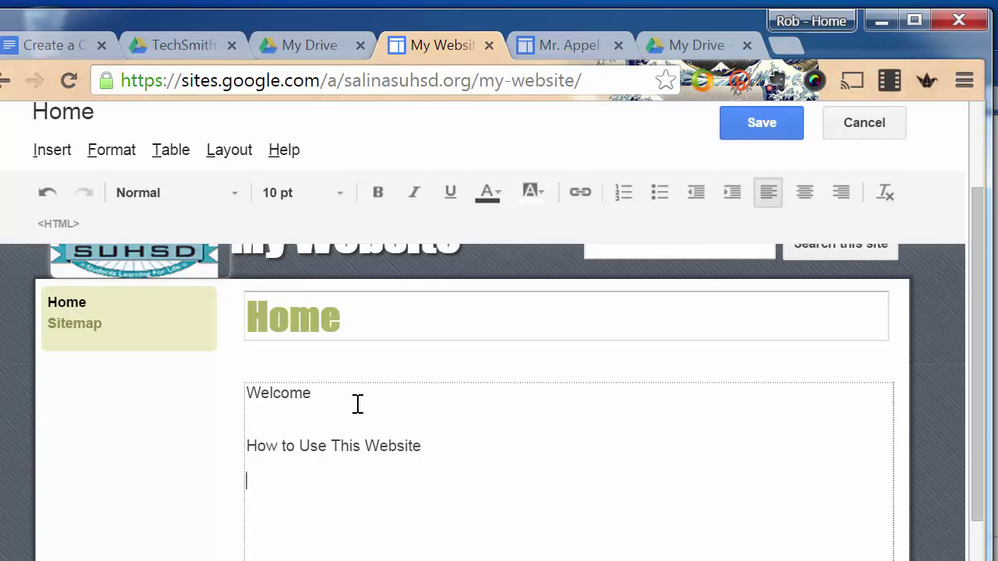
# Add a third section title, "Contact Information", below "How to Use This Website"
pyautogui.write('Cntr')
pyautogui.press('BackSpace')
pyautogui.press('BackSpace')
pyautogui.press('BackSpace')
pyautogui.write('ontrac')
pyautogui.press('BackSpace')
pyautogui.press('BackSpace')
pyautogui.write('ct IN')
pyautogui.press('BackSpace')
pyautogui.write('n')
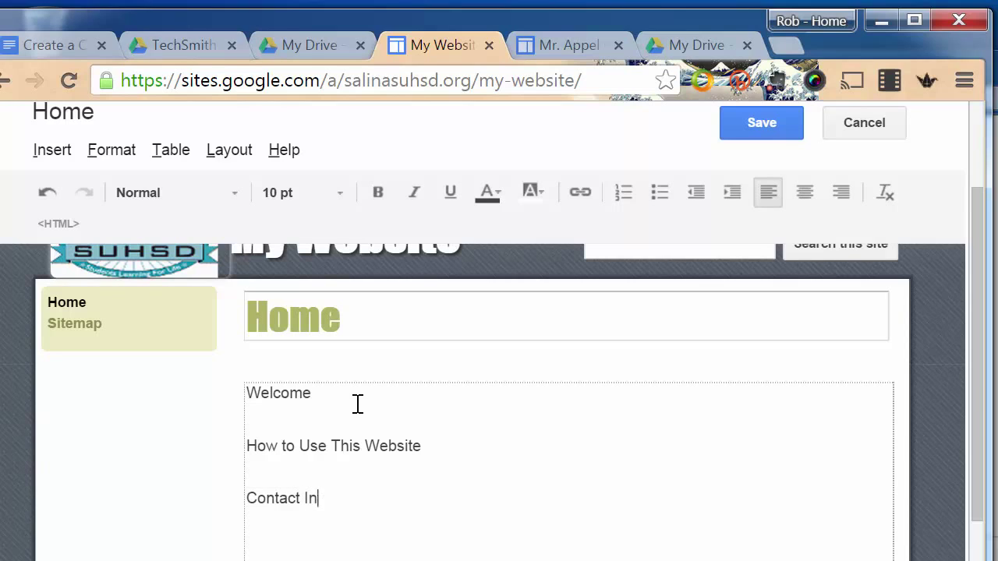
pyautogui.write('vformation')
# Add the placeholder "insert text" on the line beneath each of the three section titles
pyautogui.click(269, 412)
pyautogui.write('t')
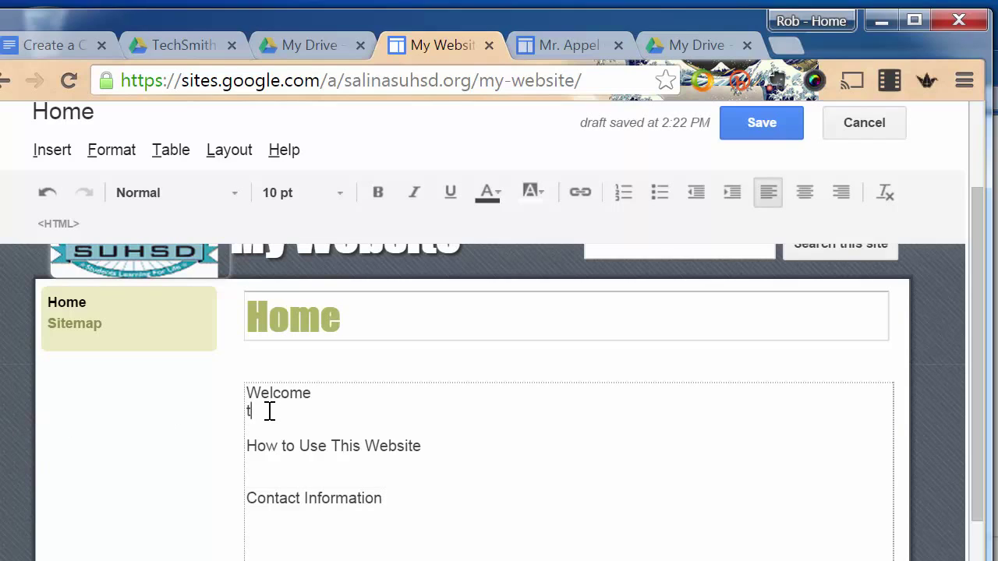
pyautogui.press('BackSpace')
pyautogui.write('inser')
pyautogui.press('BackSpace')
pyautogui.press('BackSpace')
pyautogui.write('ert tex')
pyautogui.write('nse')
pyautogui.write('rt tex')
pyautogui.click(287, 518)
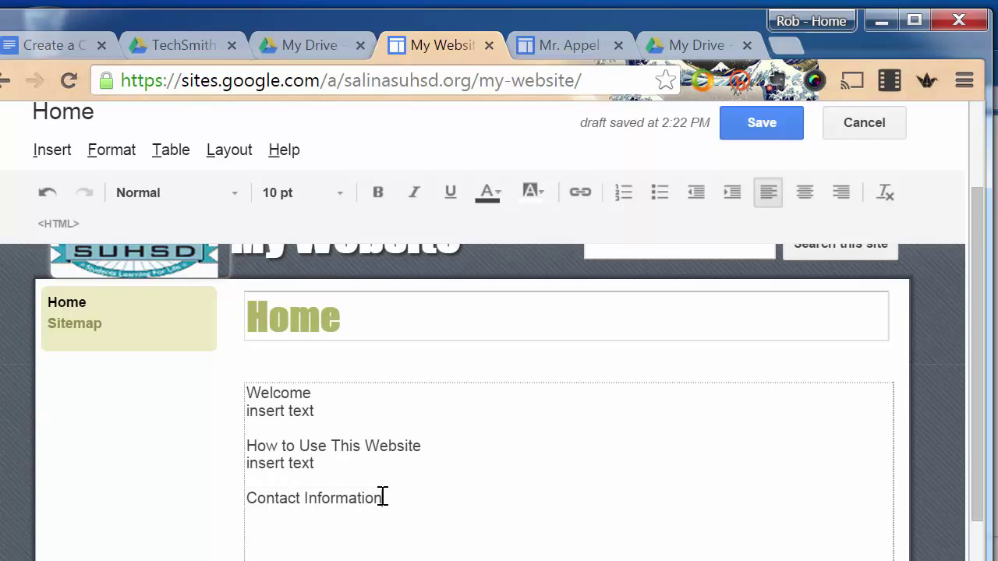
pyautogui.write('insert text')
# Format the "Welcome" section title on the Home page as Heading 2
pyautogui.doubleClick(284, 392)
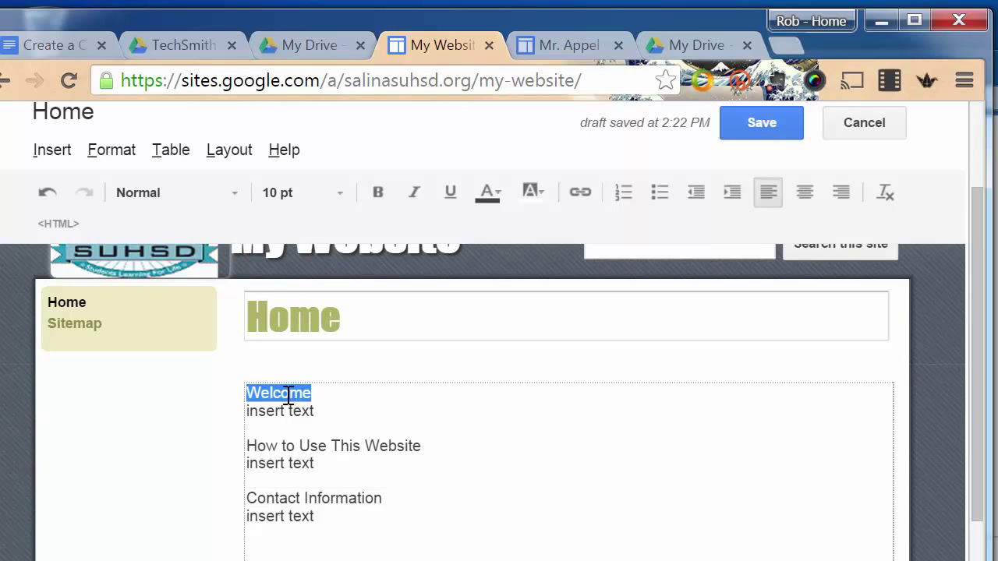
pyautogui.click(166, 149)
pyautogui.click(167, 149)
pyautogui.click(117, 151)
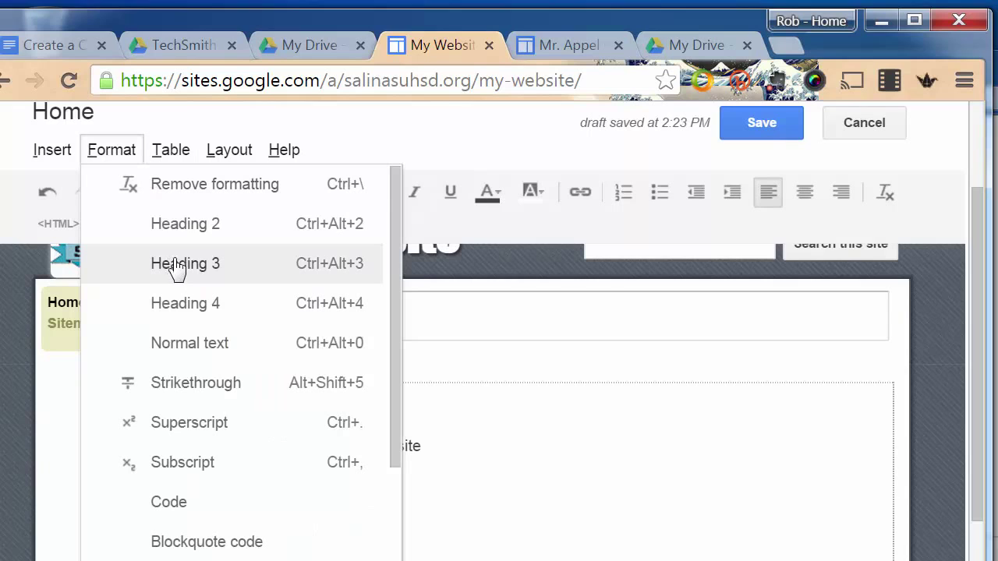
pyautogui.click(177, 227)
pyautogui.click(425, 463)
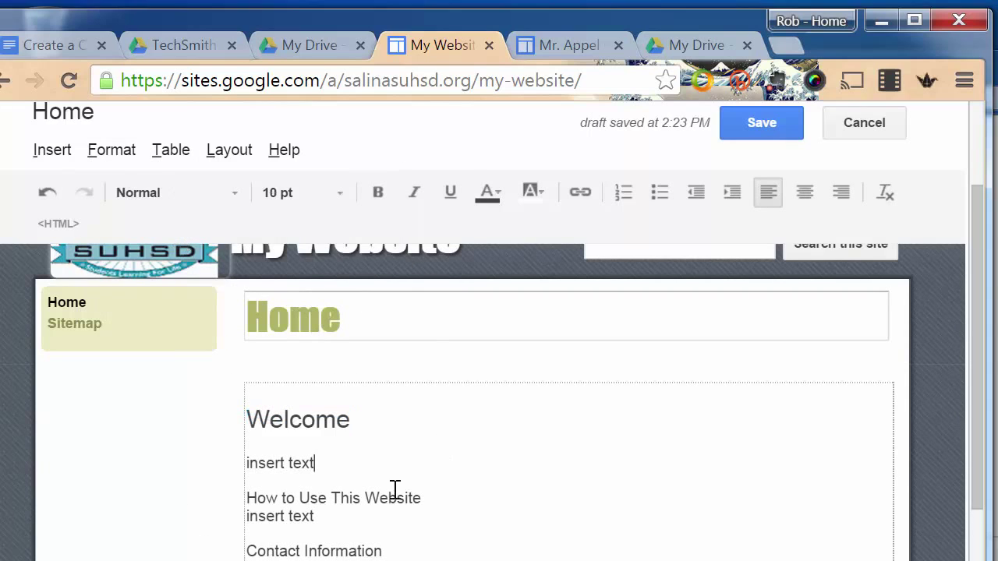
# Apply the Heading 2 style to the "How to Use This Website" section title
pyautogui.scroll(3, 304, 514)
pyautogui.scroll(-5, 304, 514)
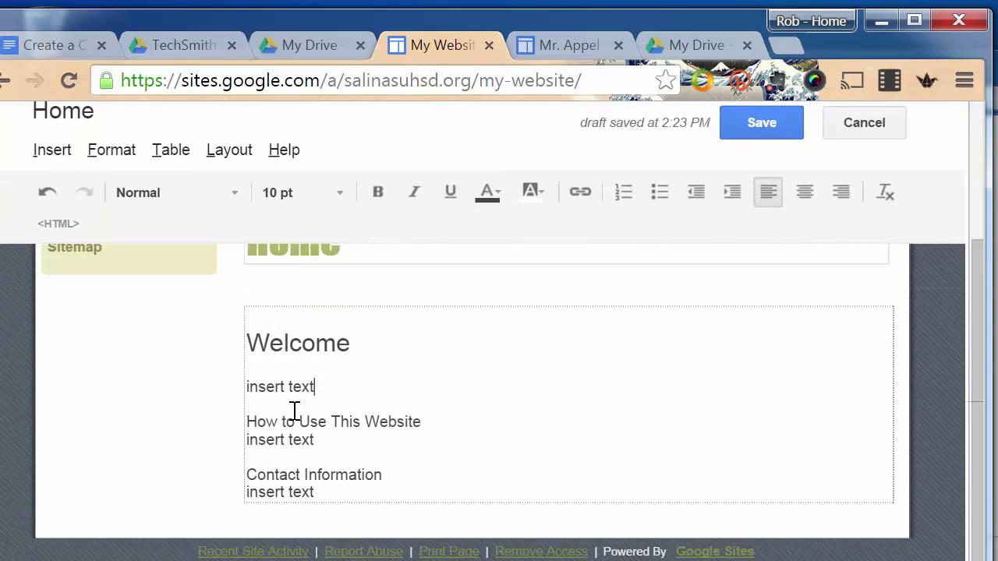
pyautogui.moveTo(441, 421); pyautogui.dragTo(236, 424)
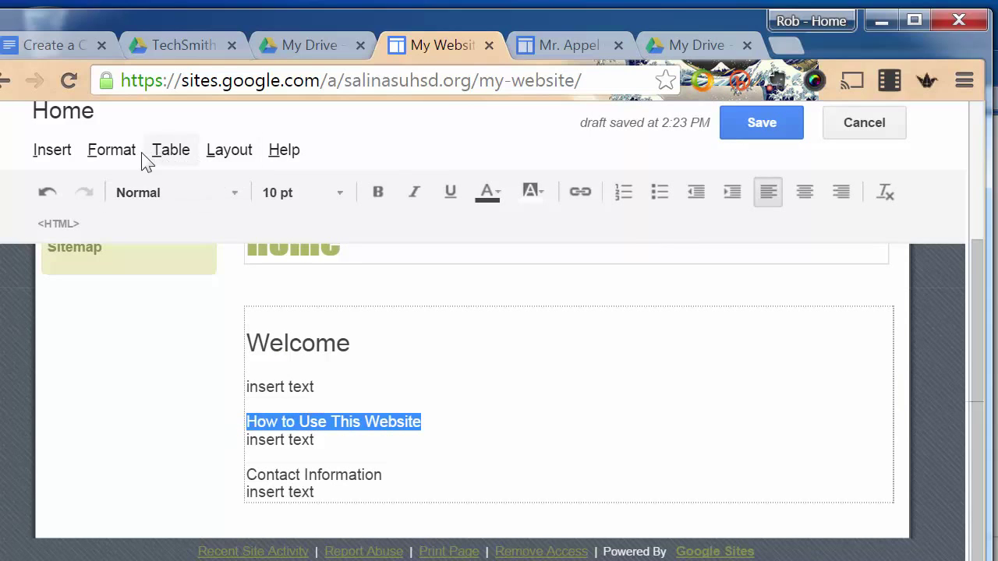
pyautogui.click(114, 152)
pyautogui.click(160, 233)
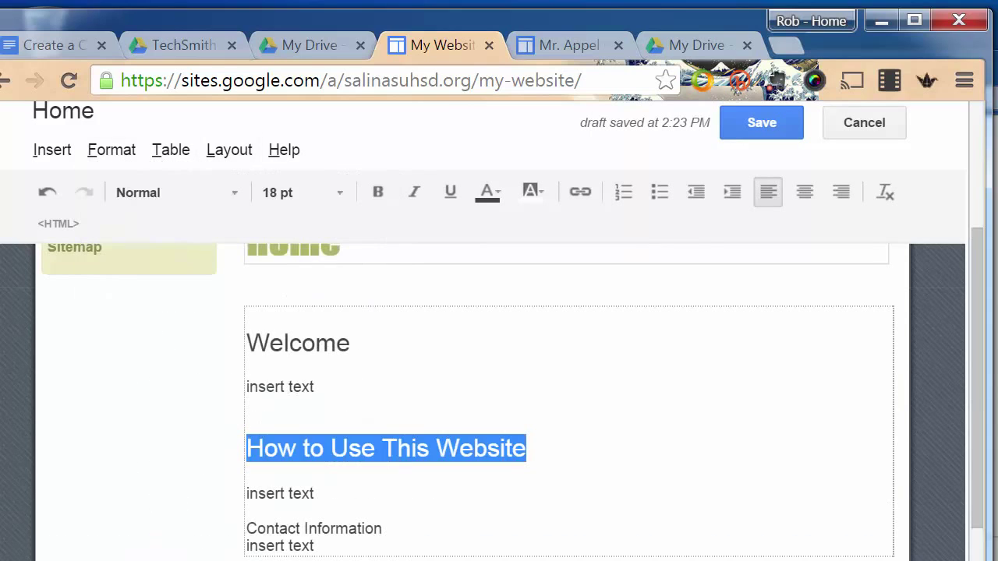
# Make the "Contact Information" section title a Heading 2 and save the Home page
pyautogui.scroll(-1, 561, 520)
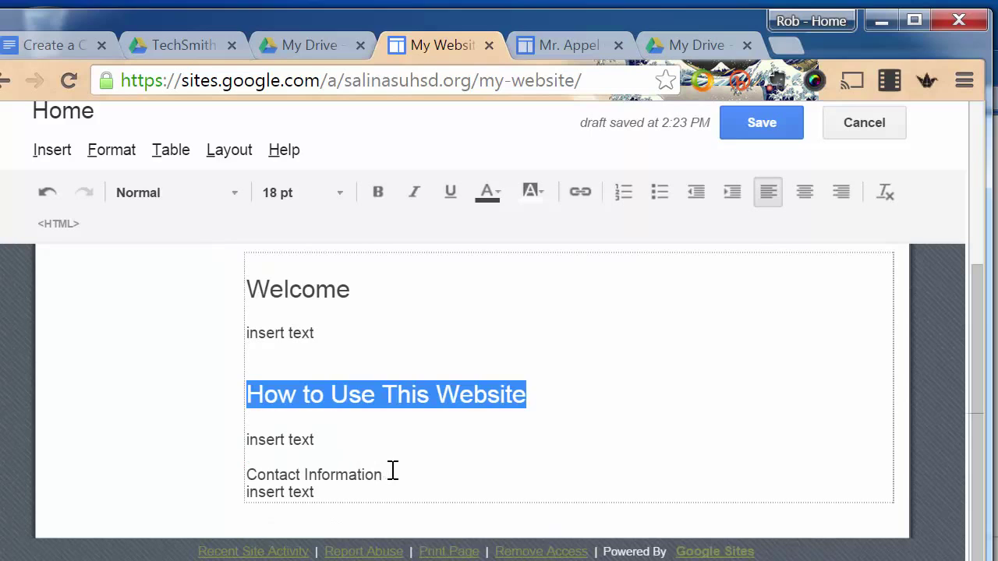
pyautogui.moveTo(390, 474); pyautogui.dragTo(245, 470)
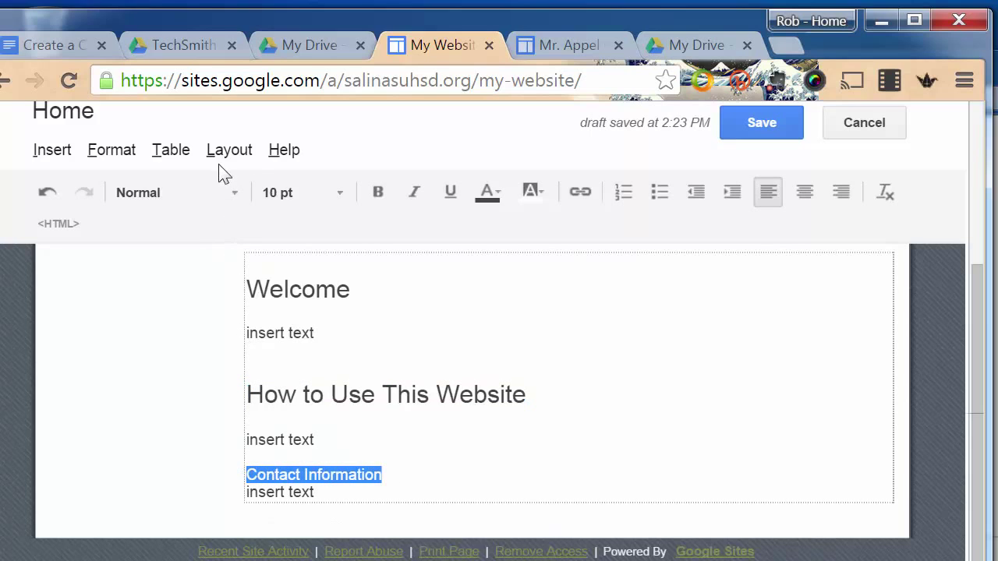
pyautogui.click(117, 158)
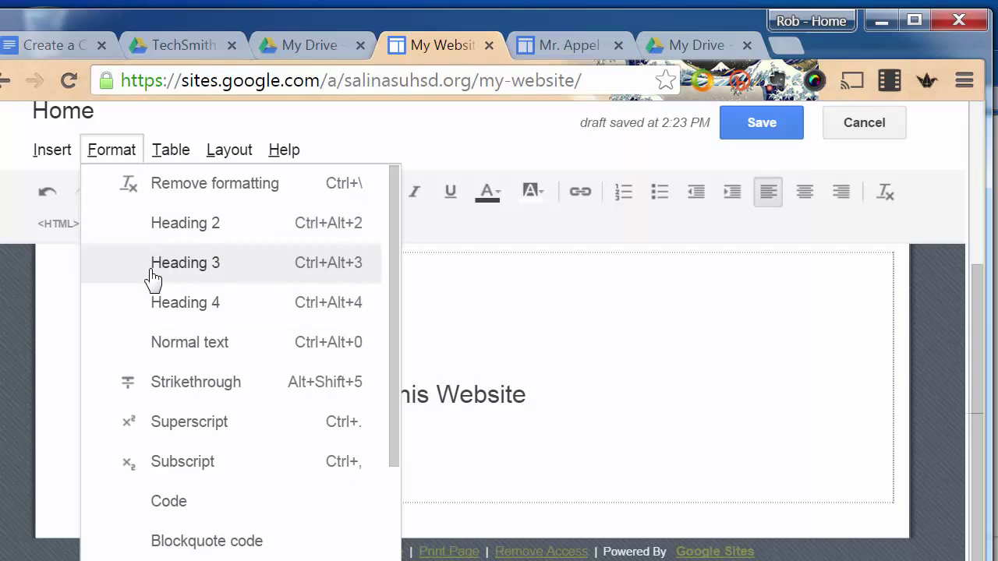
pyautogui.click(156, 240)
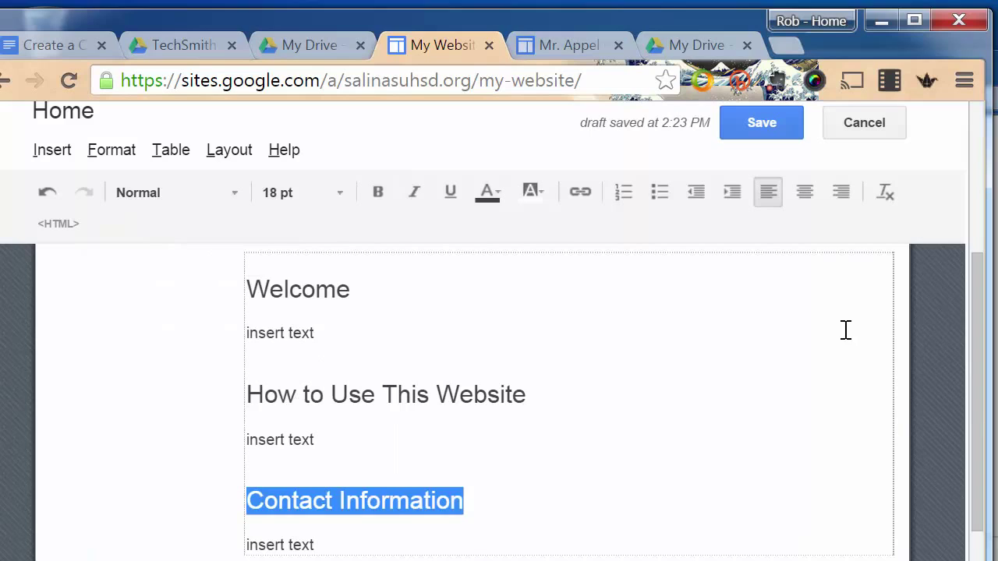
pyautogui.click(771, 126)
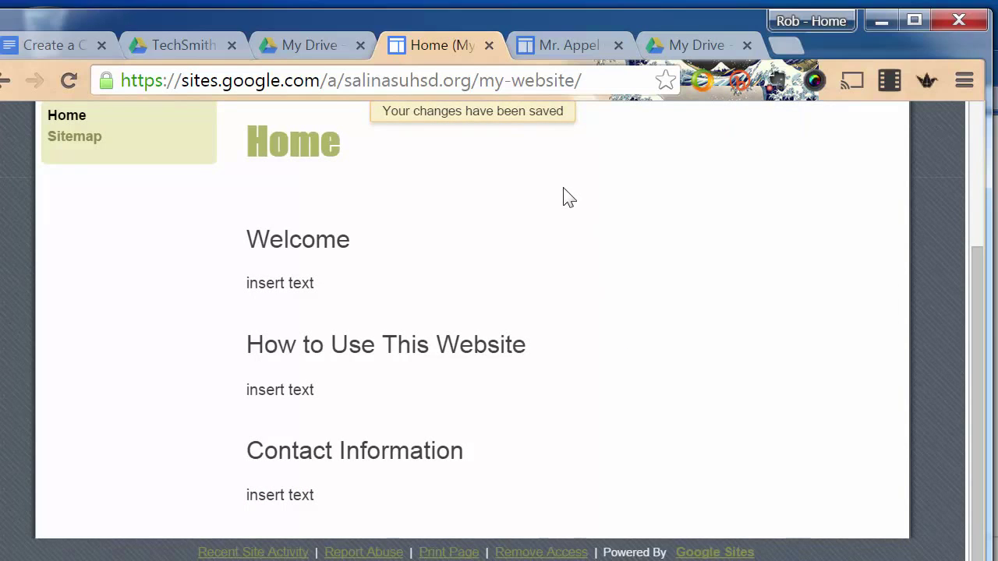
# Reopen the saved Home page for editing and bring its lower body sections into view
pyautogui.scroll(3, 887, 328)
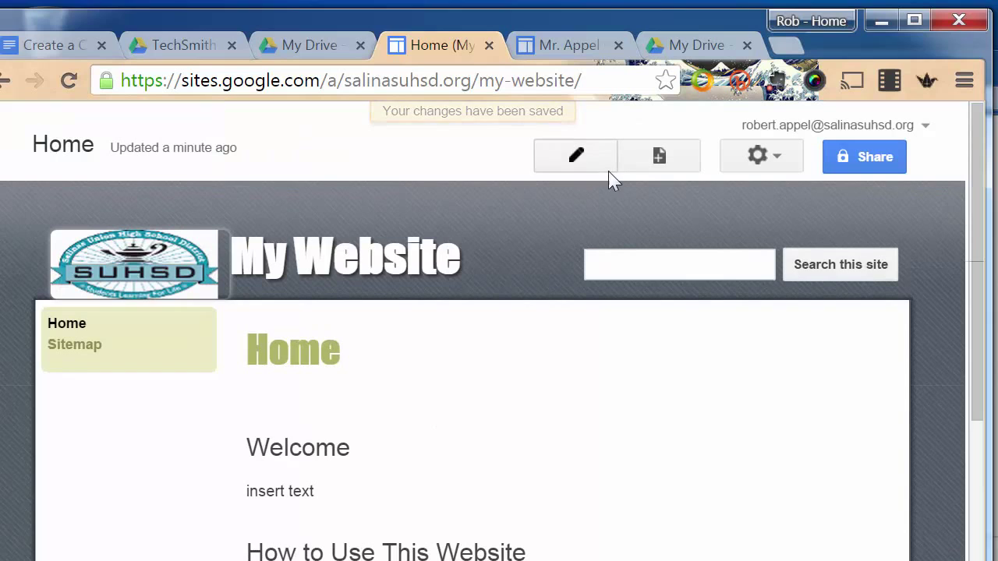
pyautogui.click(577, 166)
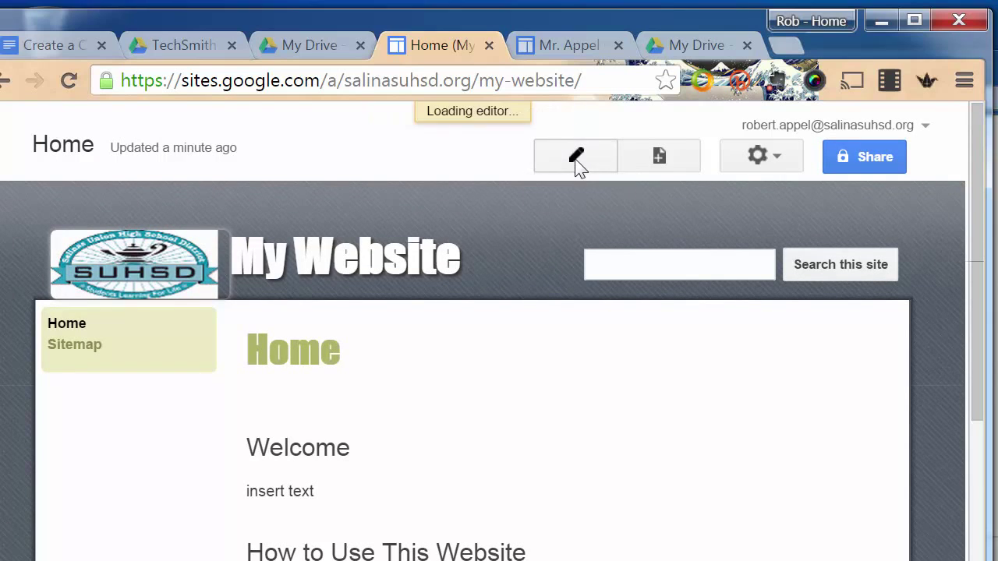
pyautogui.scroll(-2, 640, 437)
pyautogui.scroll(-2, 612, 378)
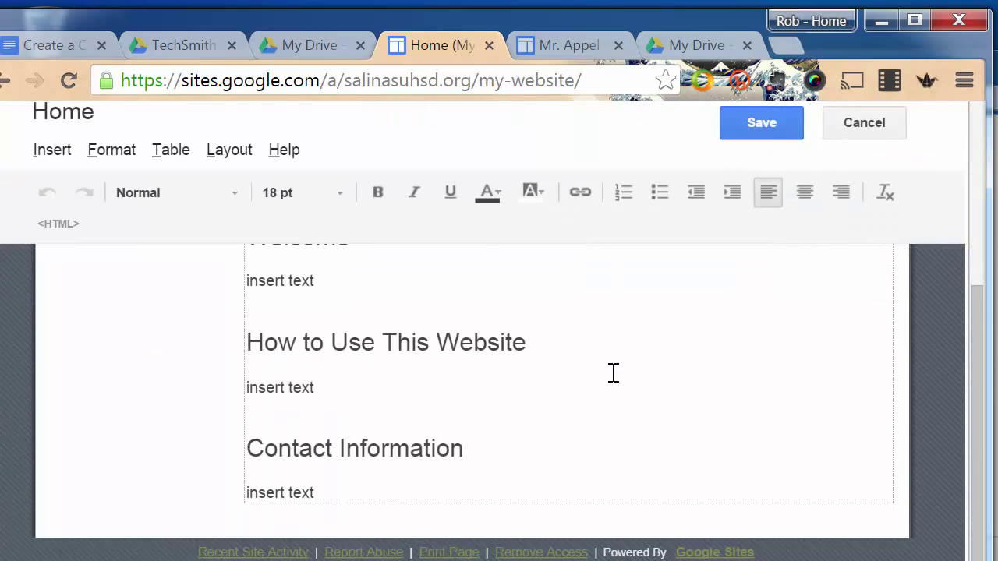